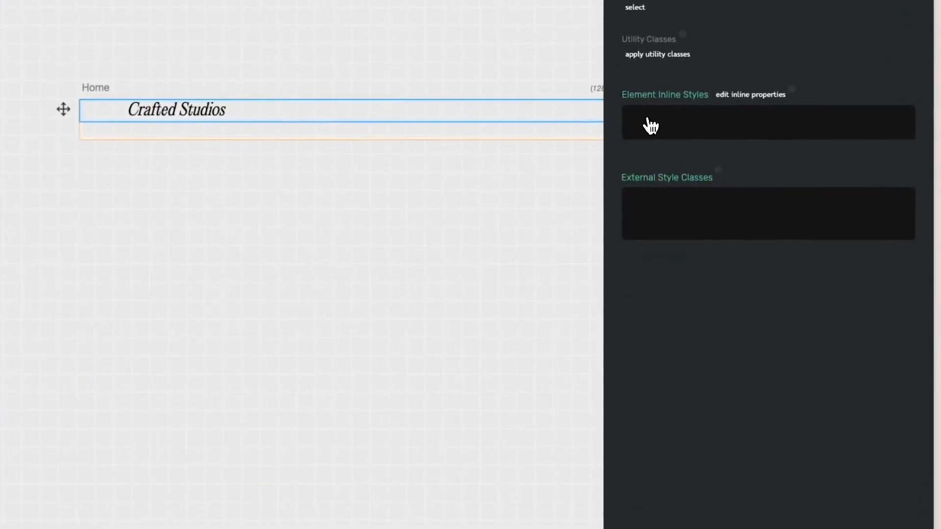
# Use Style with AI on the Page Wrapper's inline styles to request background color #f2f1ec and a height equal to the screen height
pyautogui.click(652, 127)
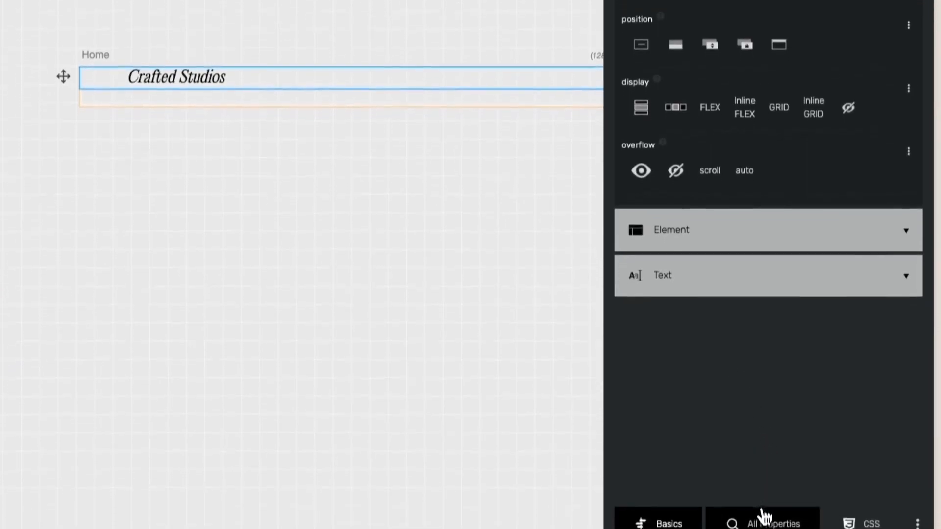
pyautogui.click(763, 512)
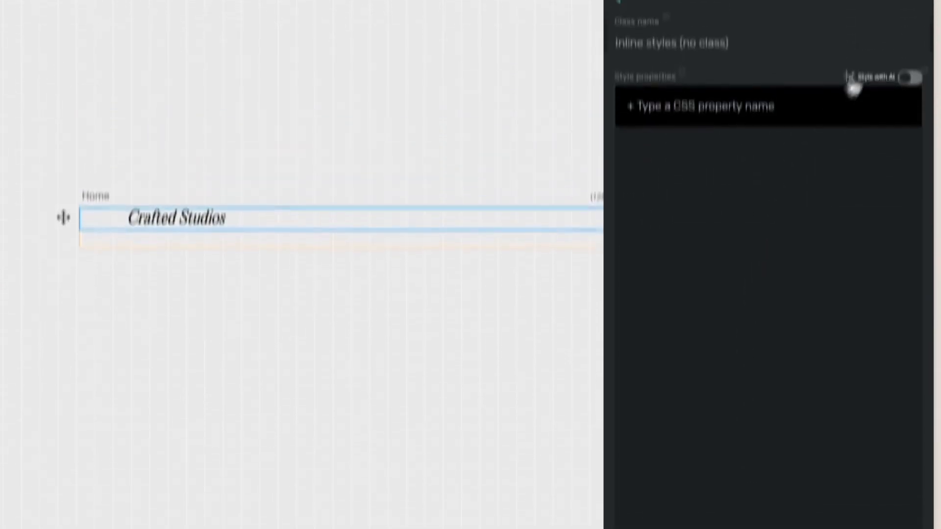
pyautogui.click(912, 137)
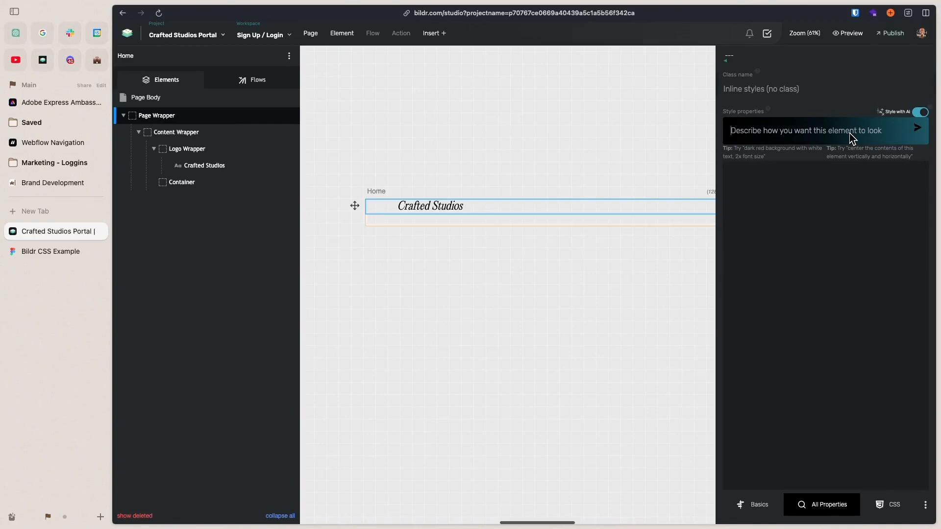
pyautogui.write('the background col')
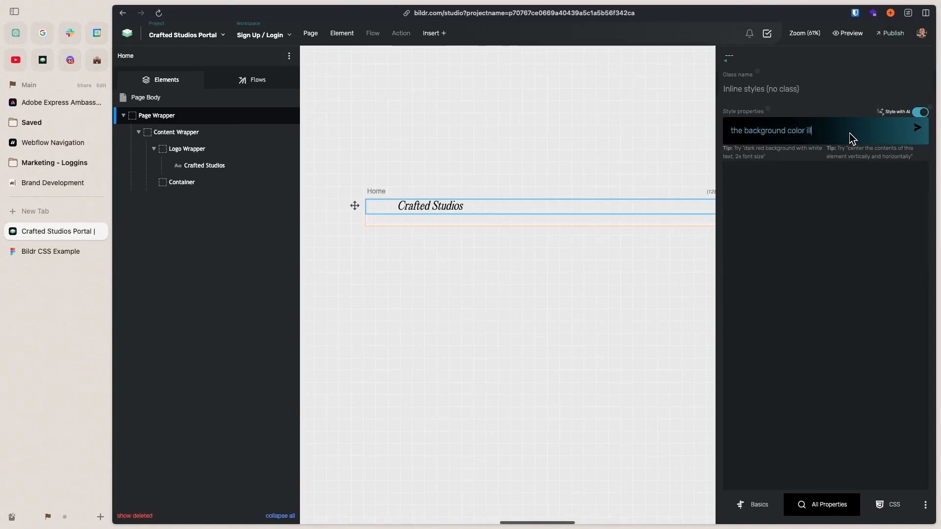
pyautogui.write('or will be')
pyautogui.write('#f2f1ec')
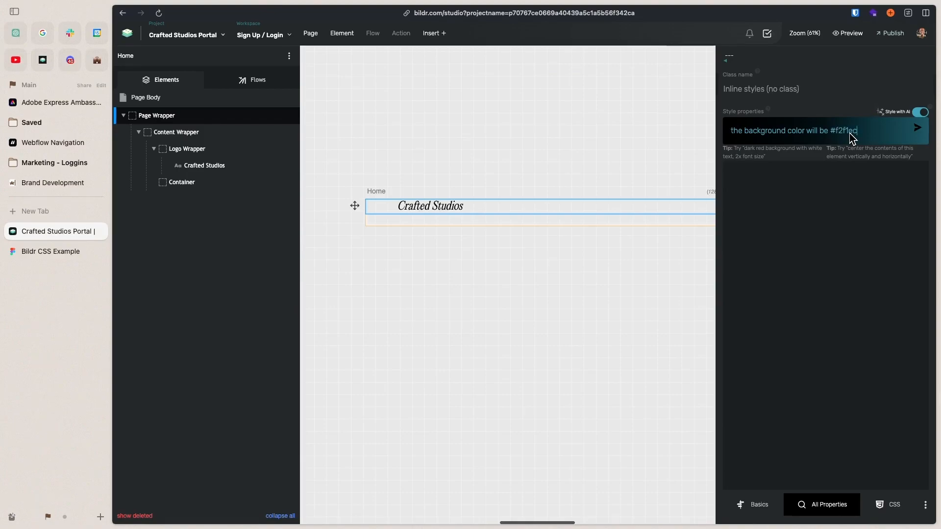
pyautogui.write('and the height will be the screen height')
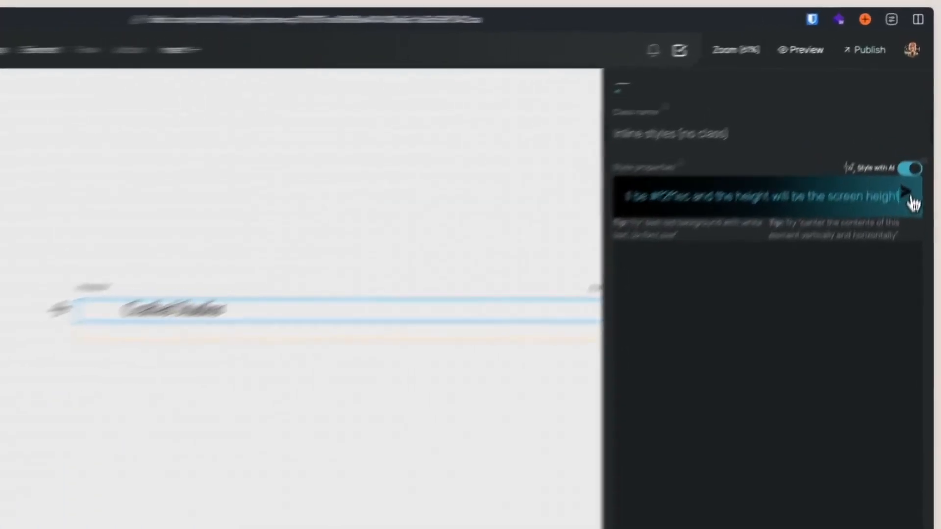
pyautogui.click(909, 198)
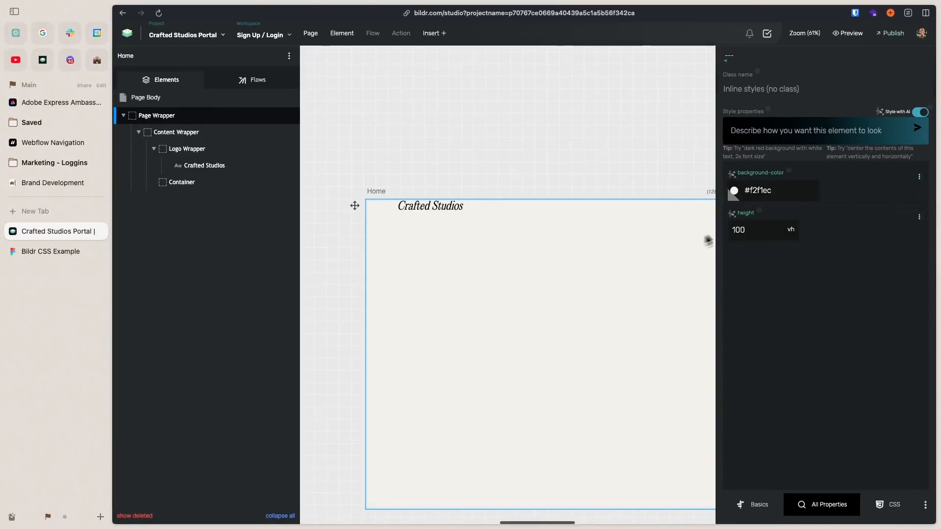
# Ask Style with AI to center the contents of this container horizontally and vertically
pyautogui.click(773, 136)
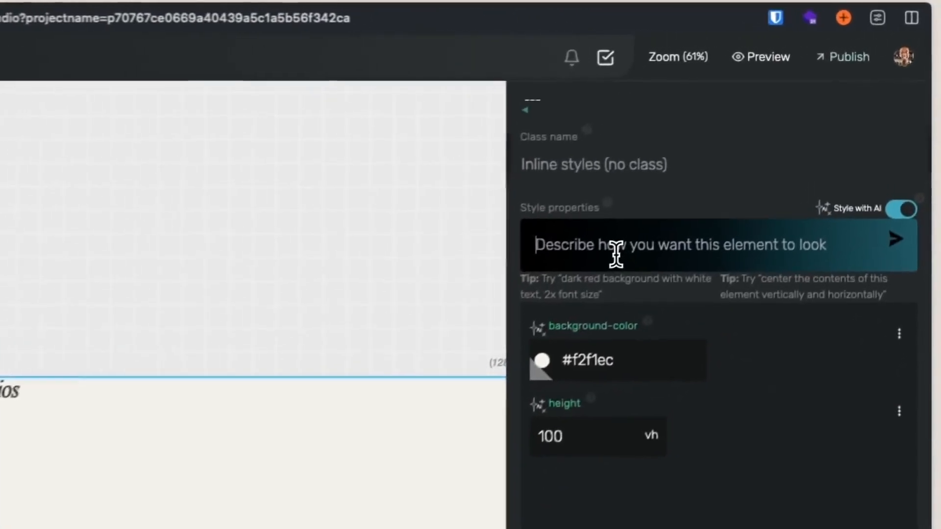
pyautogui.press('capslock')
pyautogui.write('I')
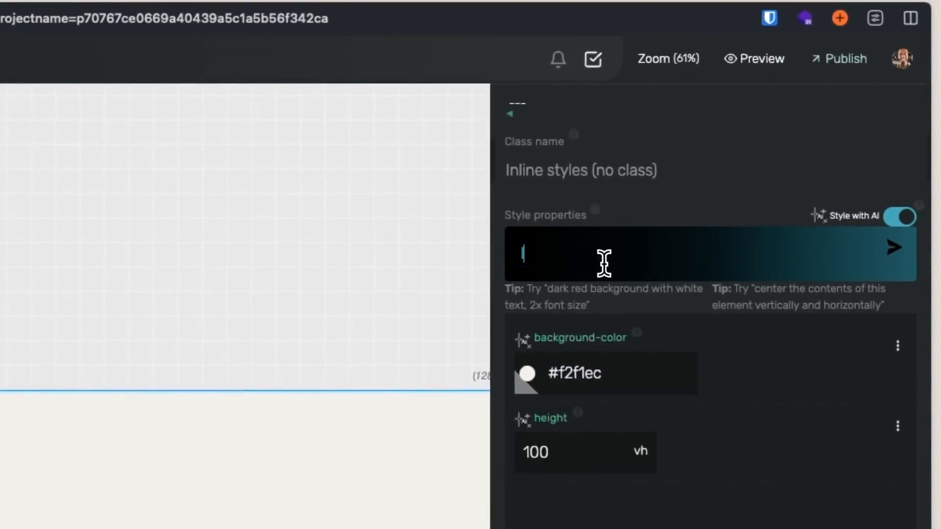
pyautogui.write(' want the ')
pyautogui.write('contents of this')
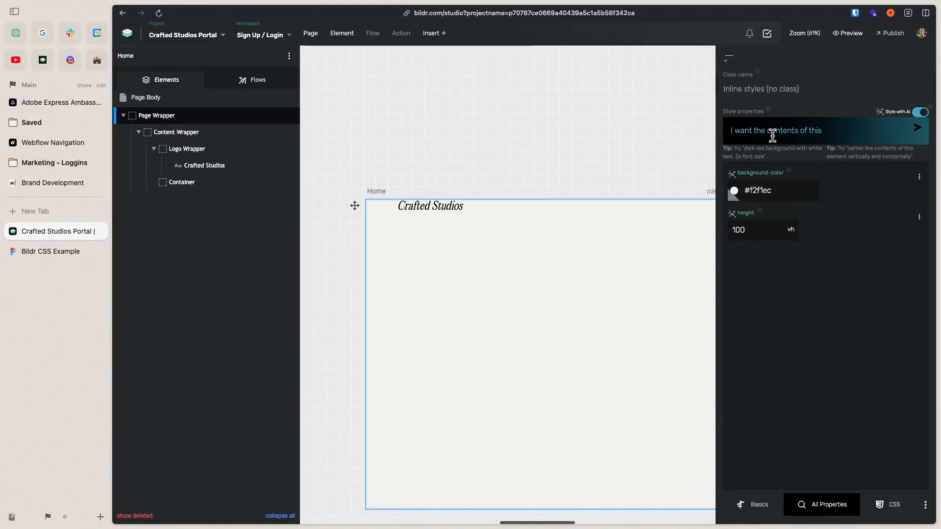
pyautogui.write('ainer to be centered hor')
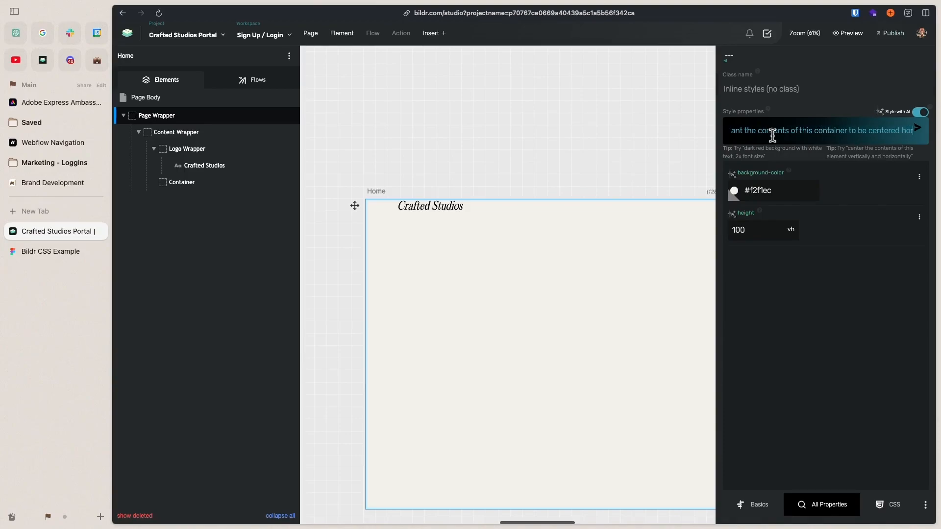
pyautogui.write('izon')
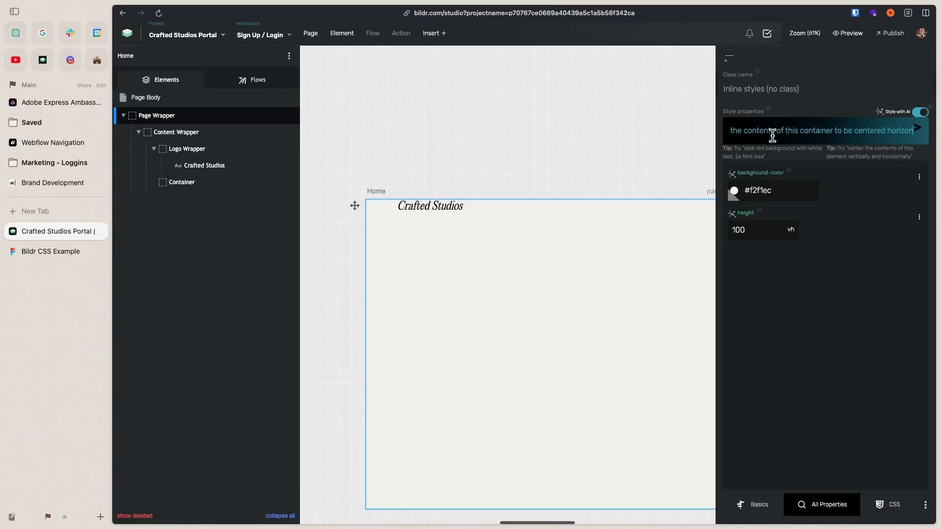
pyautogui.write('tally and verticall')
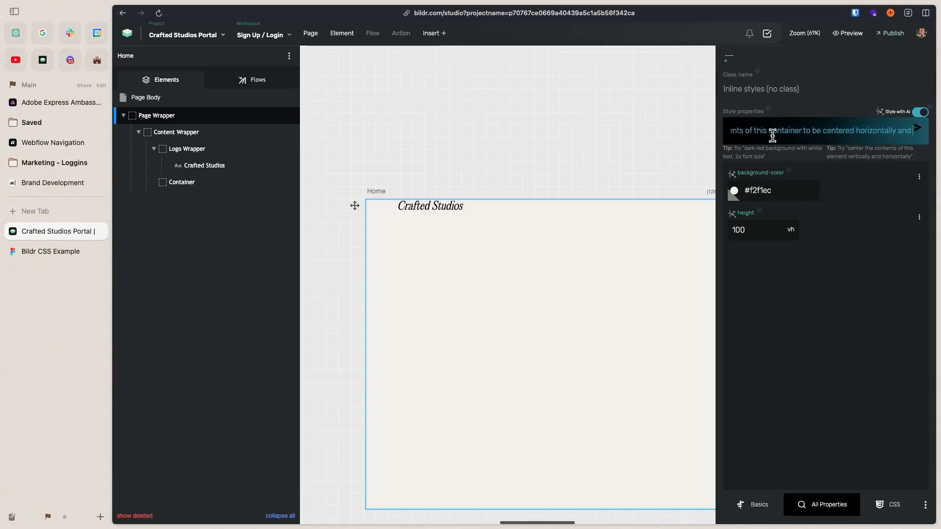
pyautogui.write('y')
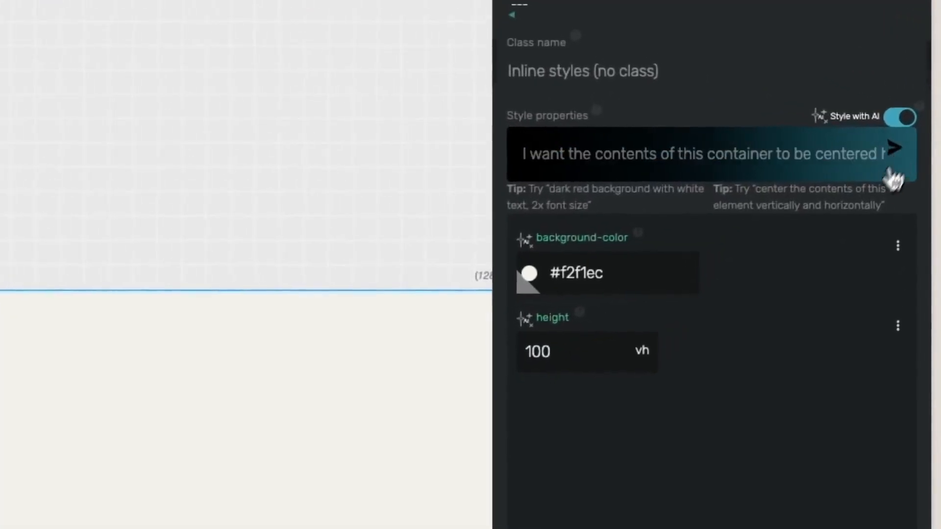
pyautogui.click(897, 162)
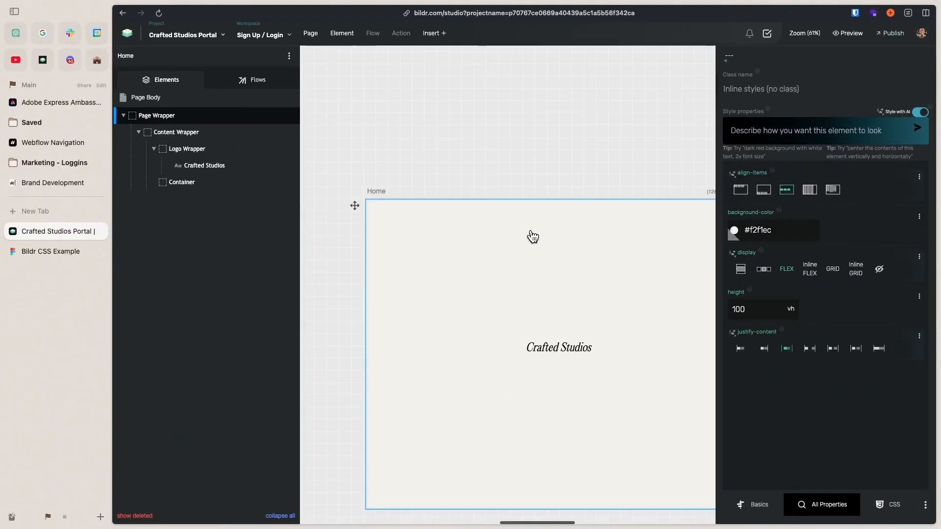
# Remove the background-color declaration from the Page Wrapper's inline CSS code and save the changes
pyautogui.hscroll(5, 504, 273)
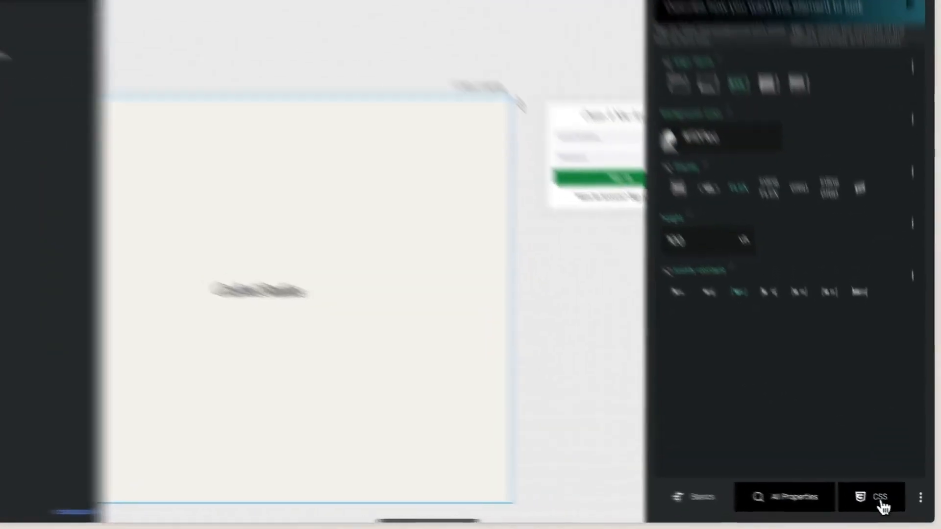
pyautogui.click(881, 507)
pyautogui.moveTo(760, 86); pyautogui.dragTo(542, 86)
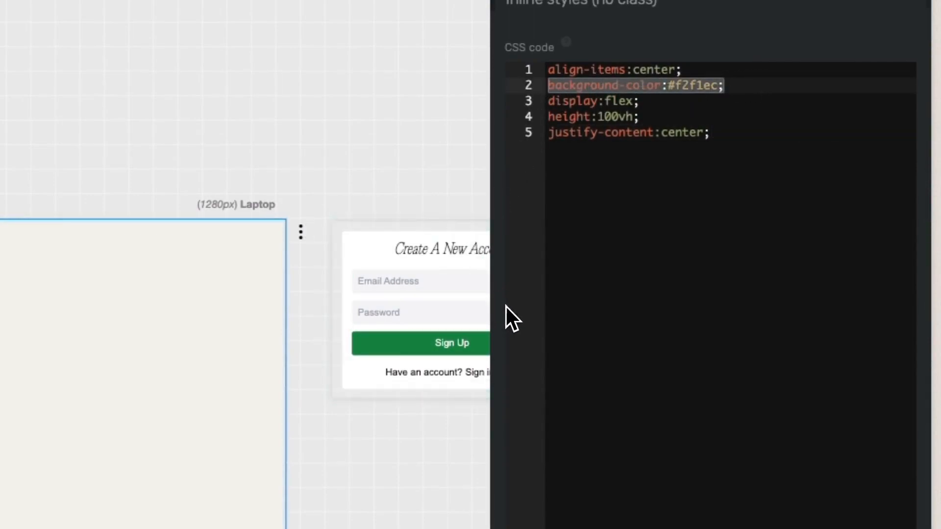
pyautogui.press('BackSpace')
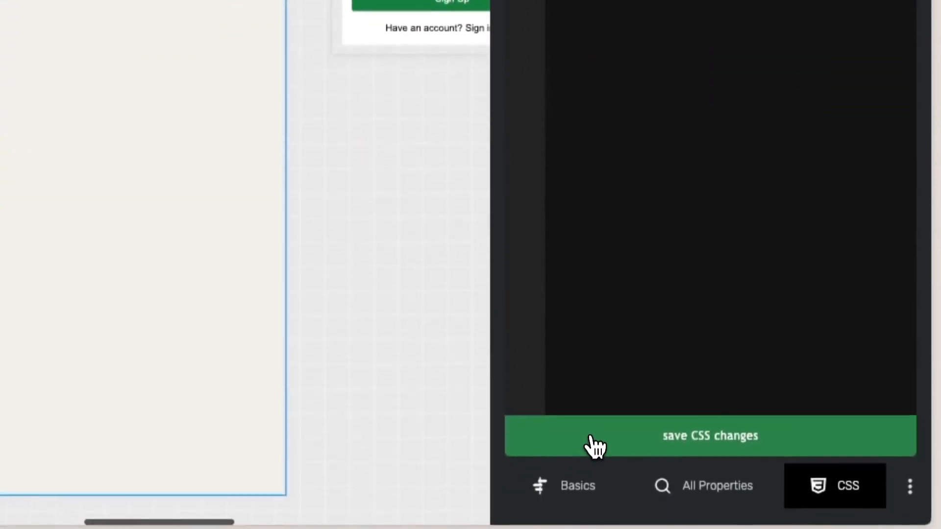
pyautogui.click(596, 444)
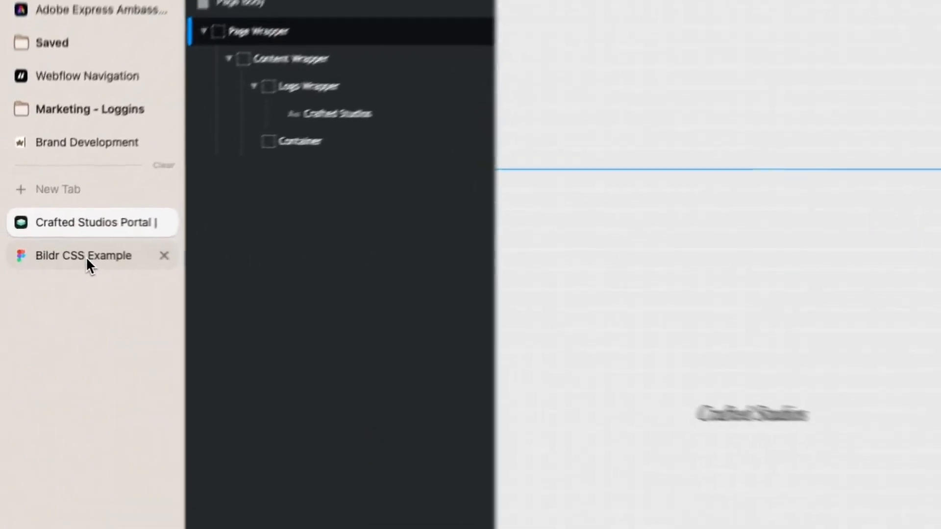
# Copy the Example frame's background style from Figma's Dev Mode, paste background: #F2F1EC; into the Page Wrapper's CSS in Bildr and save
pyautogui.click(85, 259)
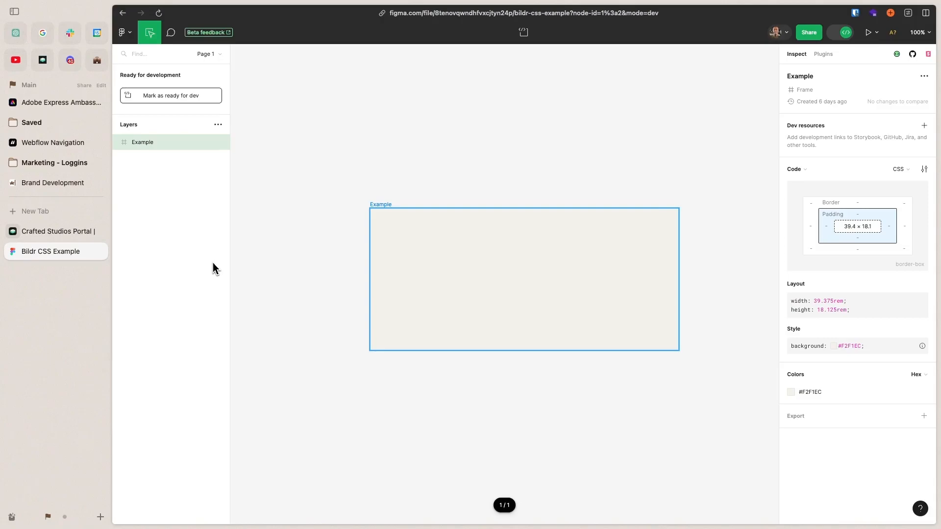
pyautogui.click(833, 33)
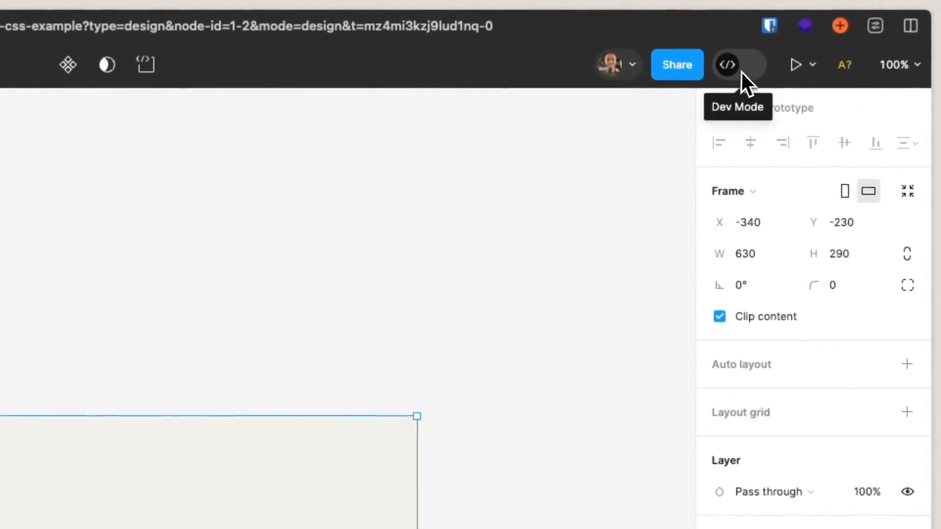
pyautogui.click(741, 72)
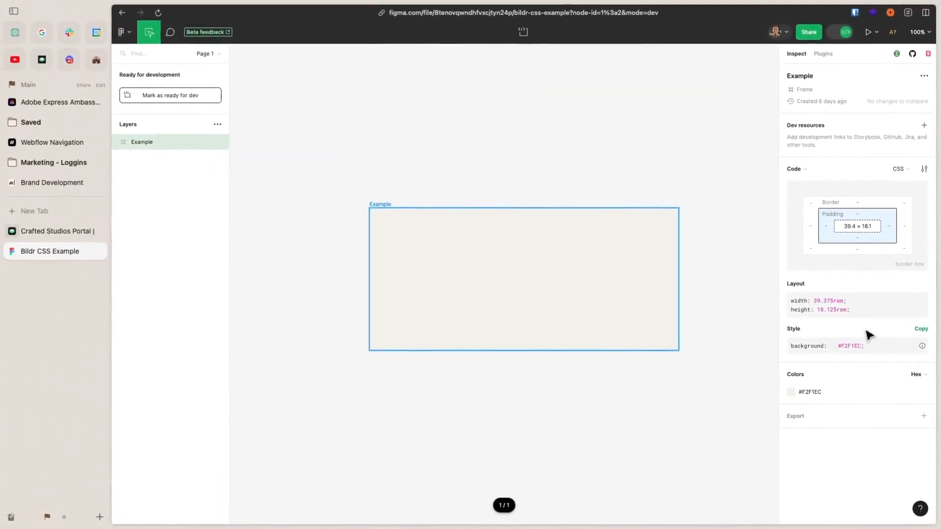
pyautogui.click(921, 328)
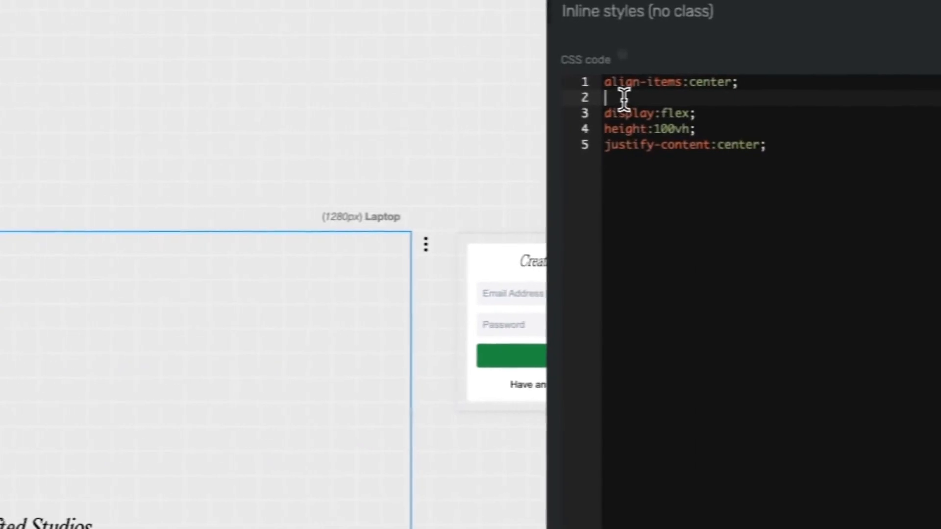
pyautogui.write('background: #F2F1EC;')
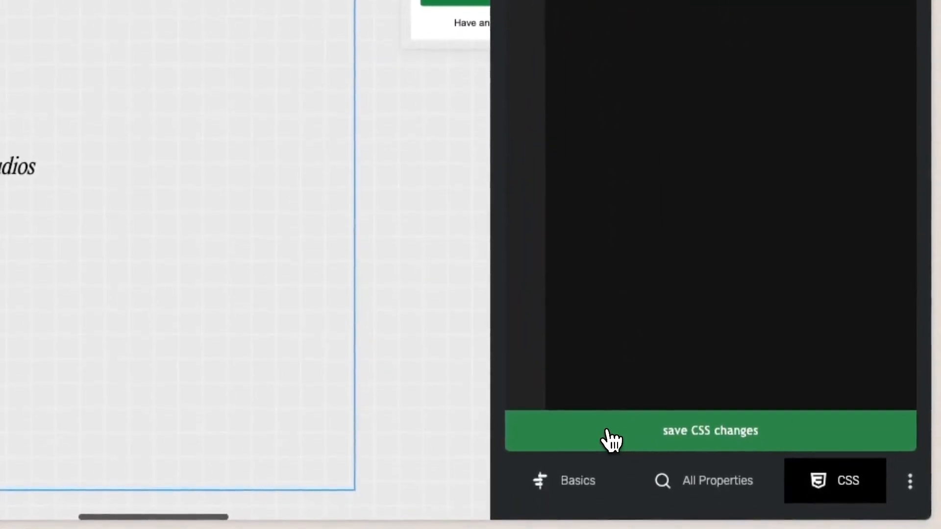
pyautogui.click(610, 440)
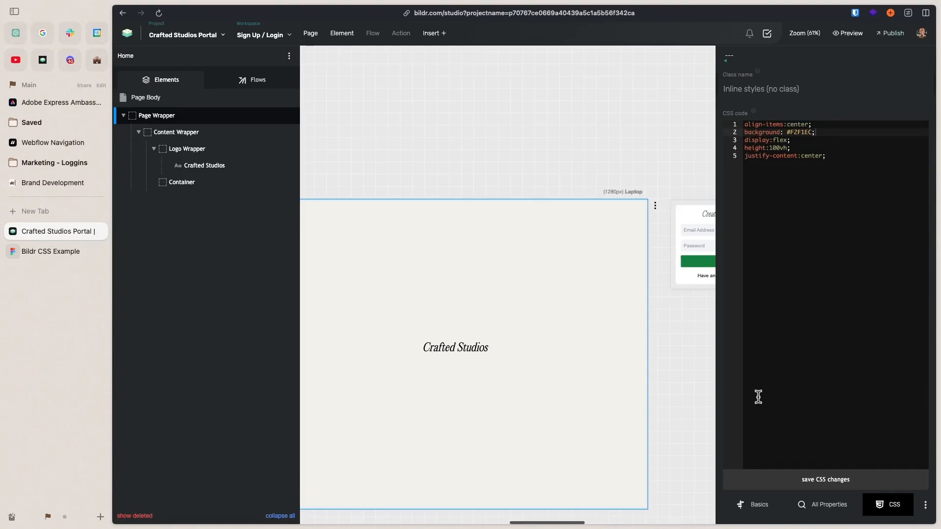
# Clear all of the Page Wrapper's inline CSS, save the changes and return to its styling overview
pyautogui.moveTo(836, 155); pyautogui.dragTo(745, 122)
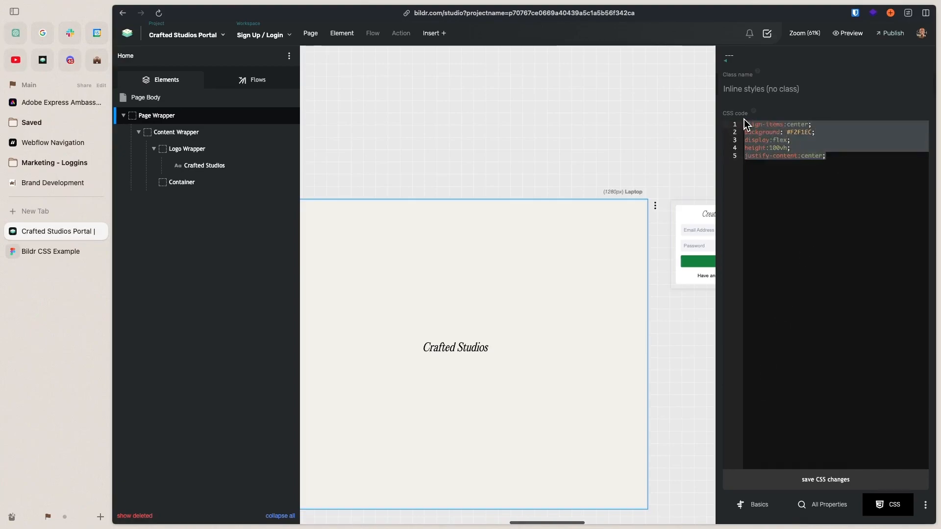
pyautogui.press('BackSpace')
pyautogui.click(812, 481)
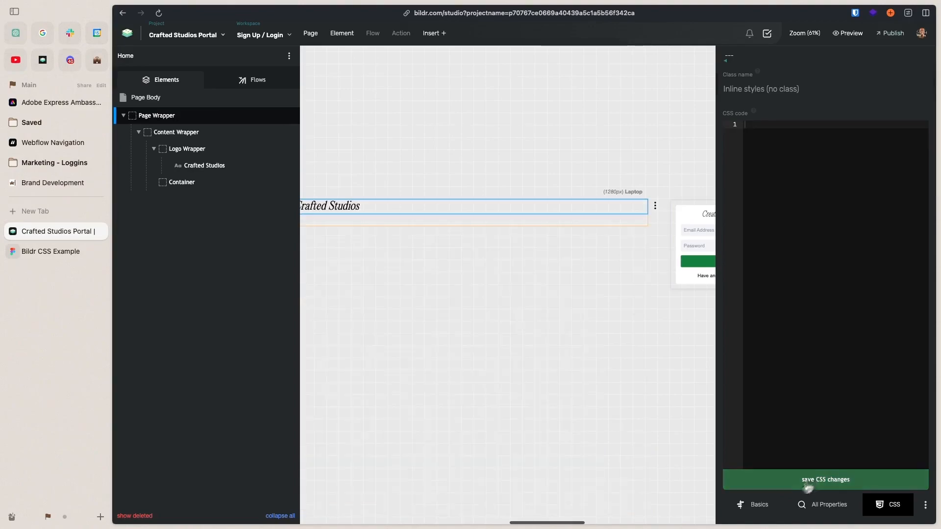
pyautogui.click(726, 62)
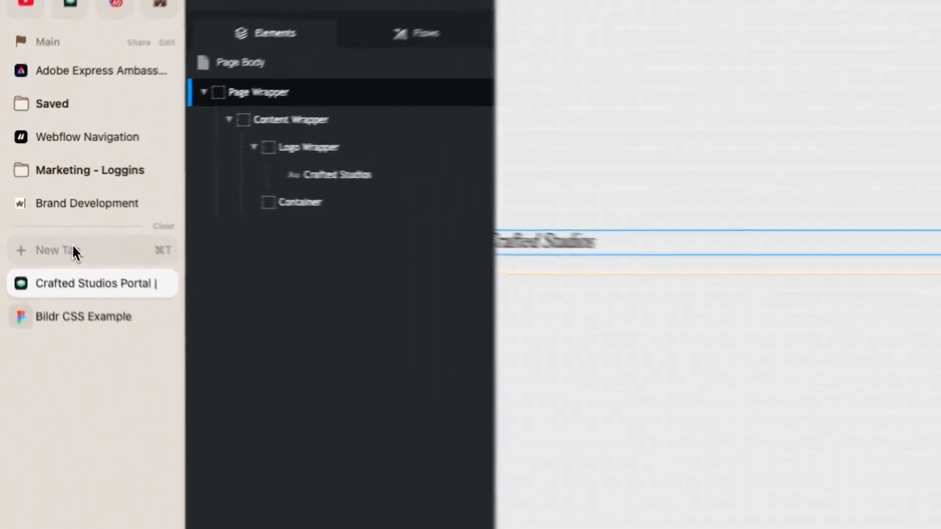
# Open getbootstrap.com in a new browser tab and go to its documentation
pyautogui.click(74, 250)
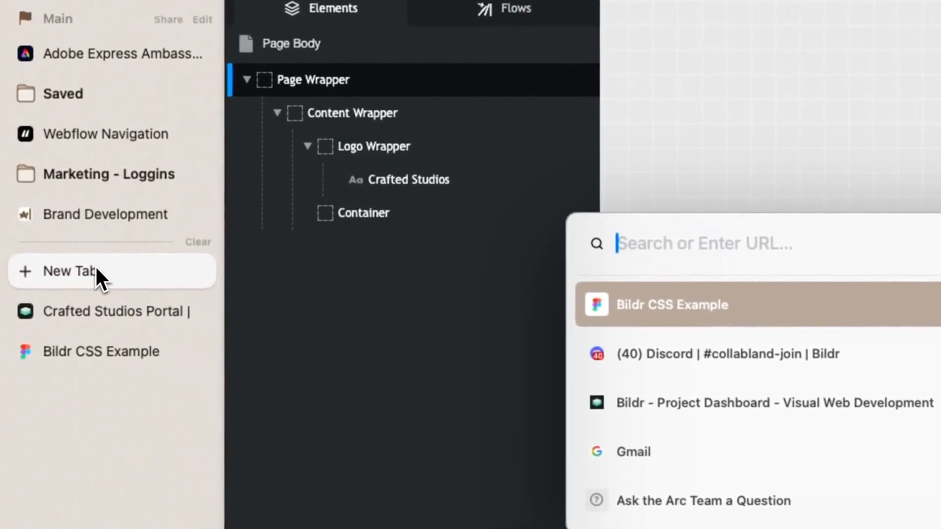
pyautogui.write('get')
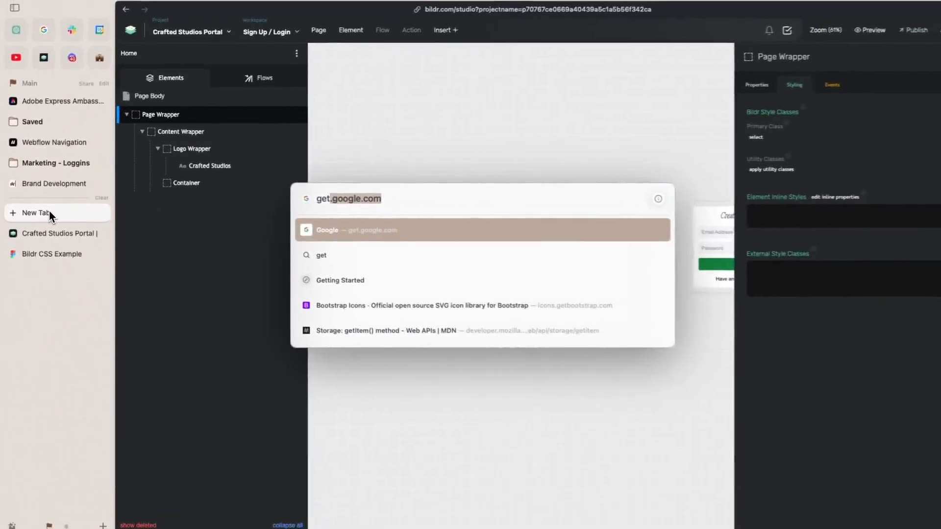
pyautogui.write('boot')
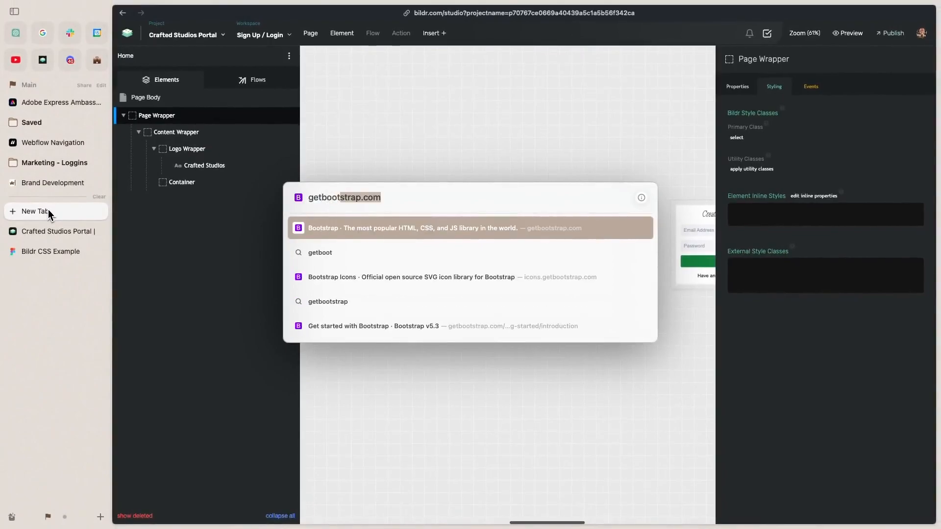
pyautogui.press('Return')
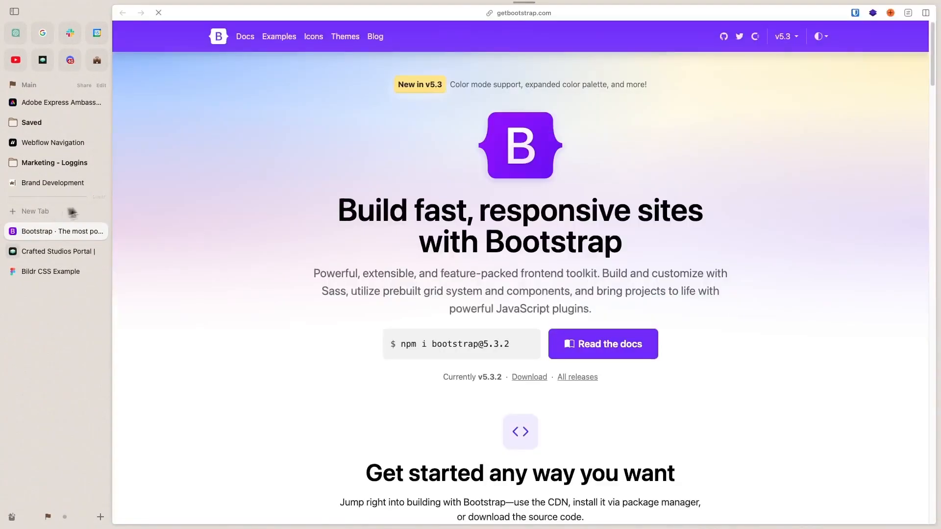
pyautogui.scroll(-3, 215, 194)
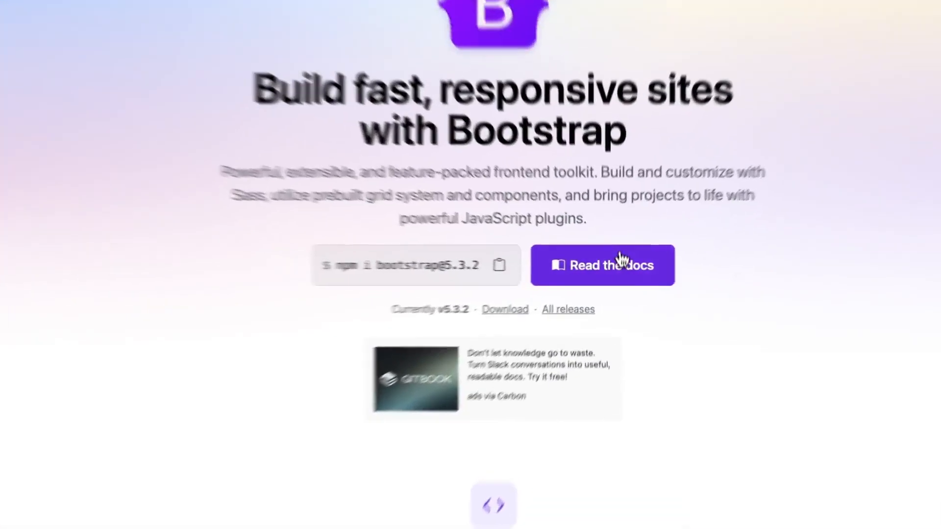
pyautogui.click(619, 269)
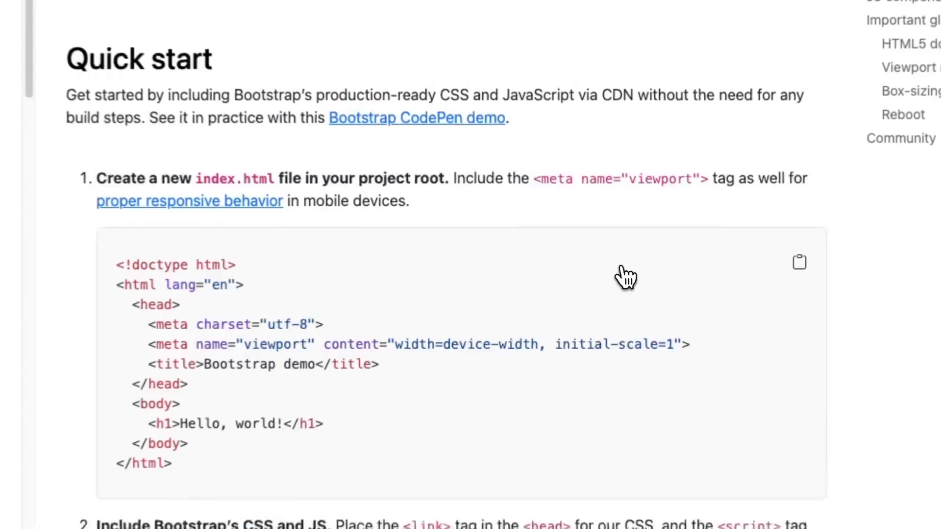
# Look through Bootstrap's Quick start and CDN links, then view the Containers page of the Layout documentation
pyautogui.scroll(-5, 559, 274)
pyautogui.scroll(-20, 368, 306)
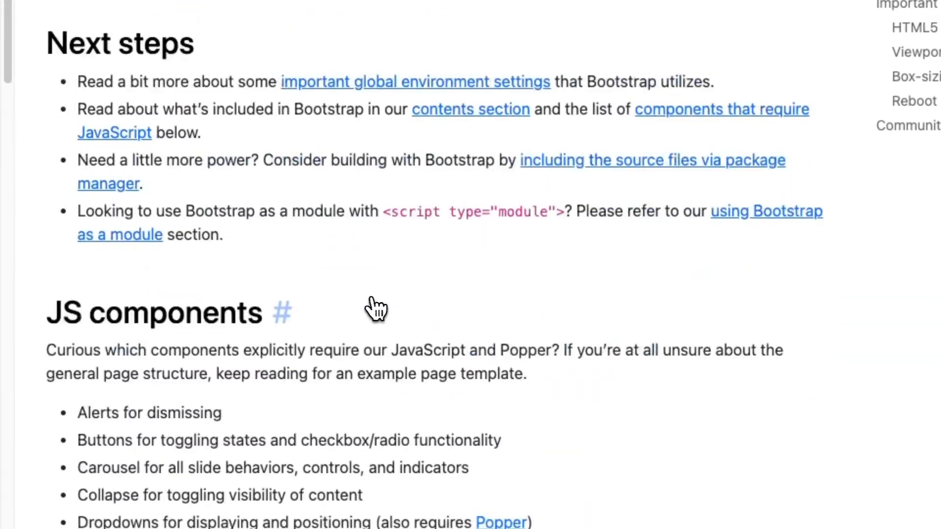
pyautogui.scroll(10, 371, 305)
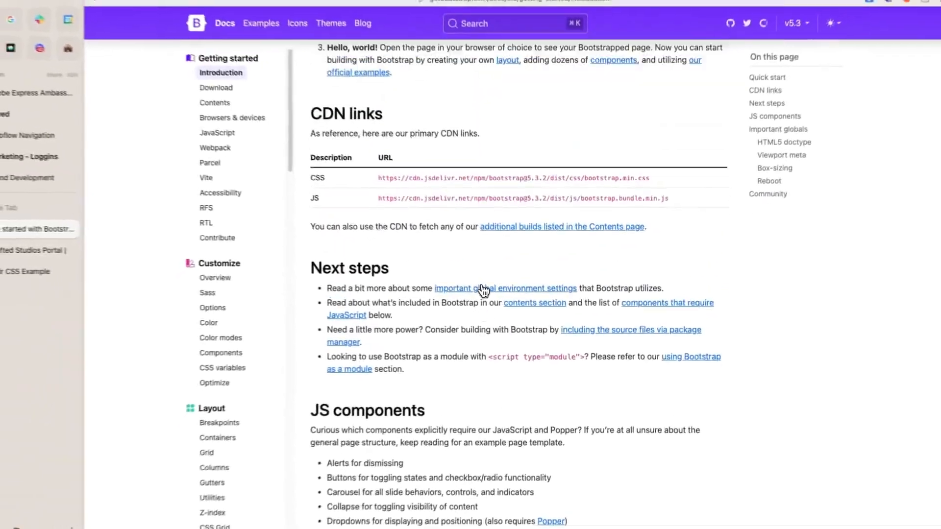
pyautogui.scroll(10, 482, 290)
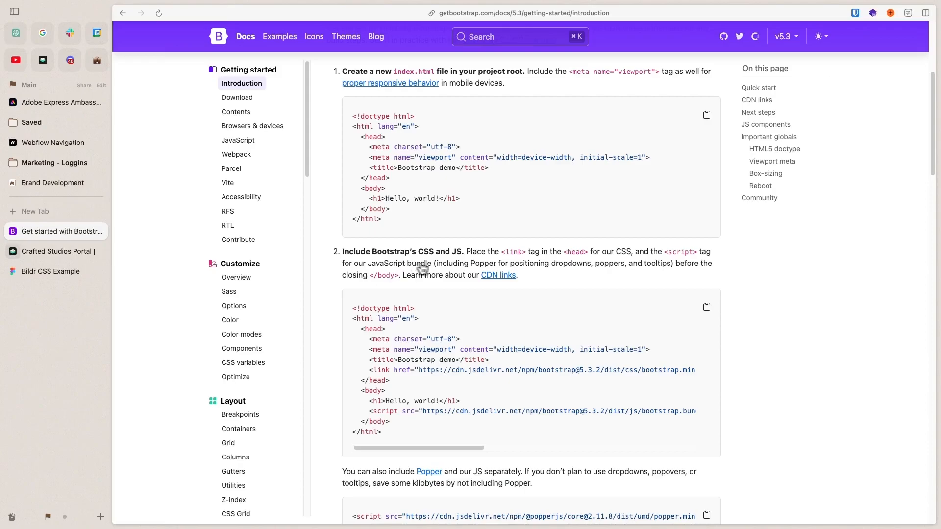
pyautogui.scroll(-5, 229, 231)
pyautogui.click(230, 222)
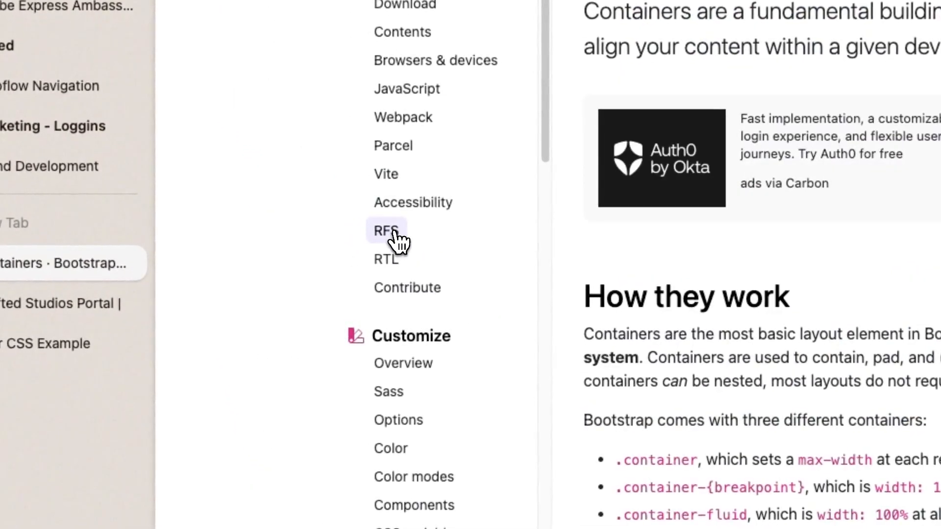
pyautogui.scroll(-6, 398, 240)
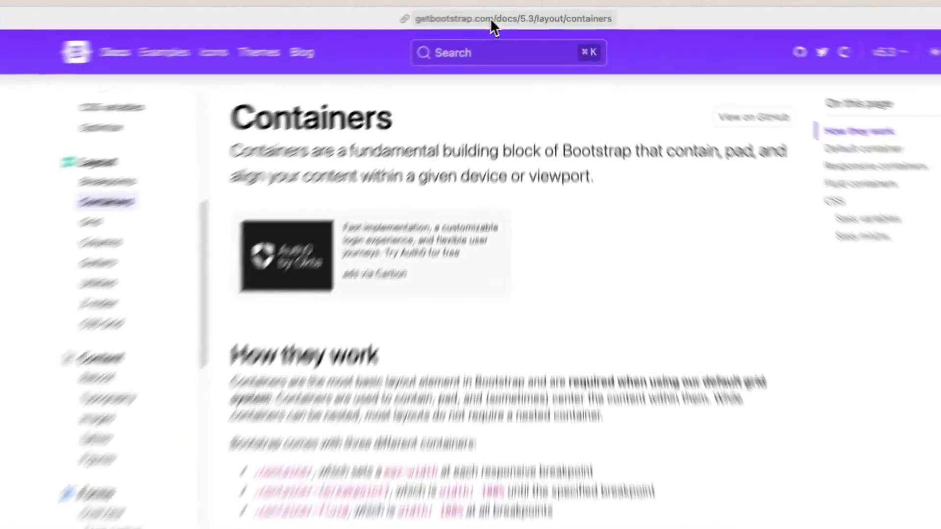
# Go to tailwindcss.com in the Bootstrap tab and look over its home page
pyautogui.click(509, 12)
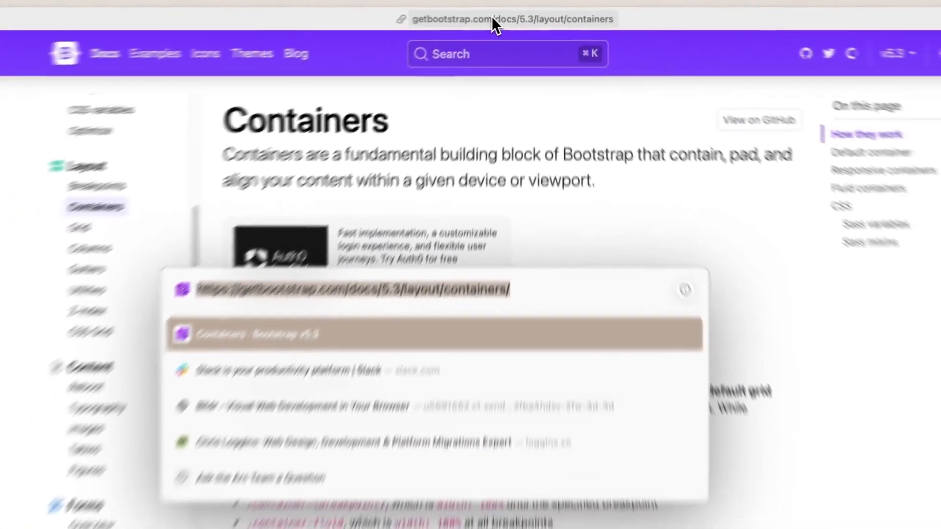
pyautogui.write('tai')
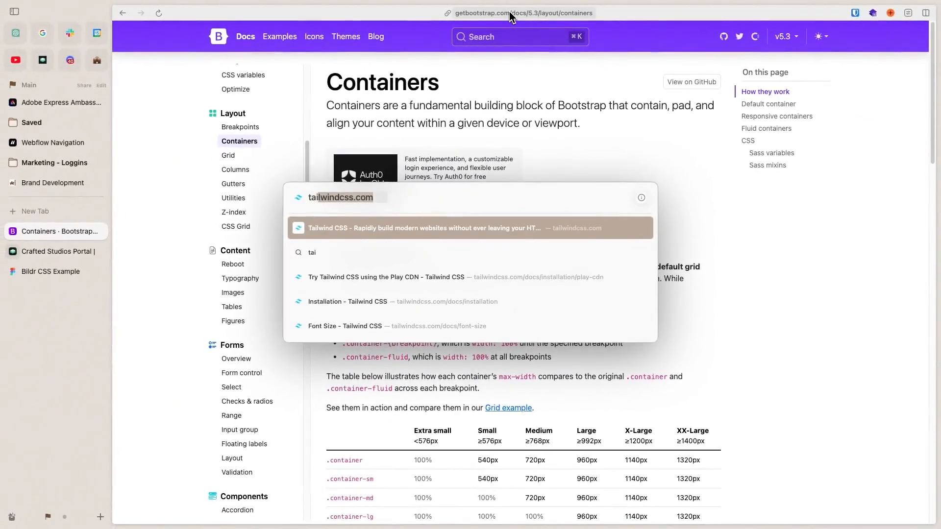
pyautogui.press('Return')
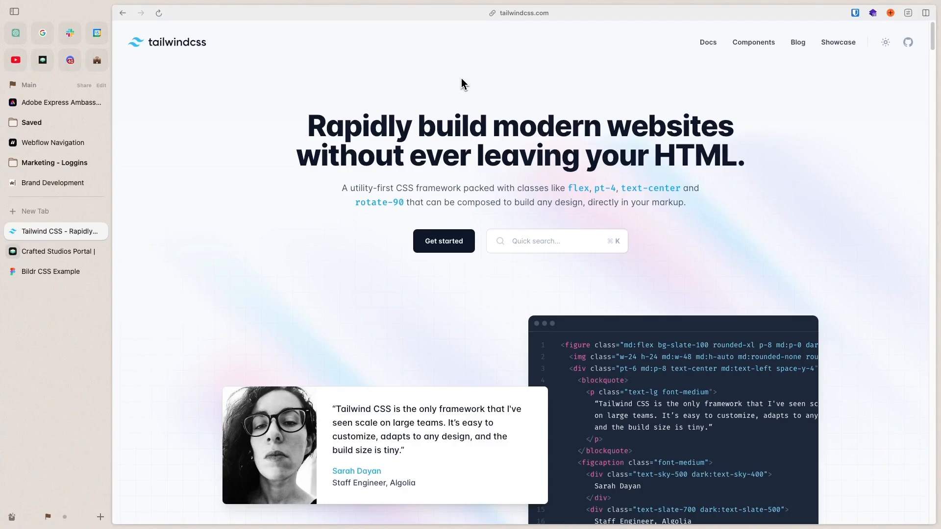
pyautogui.scroll(-3, 461, 78)
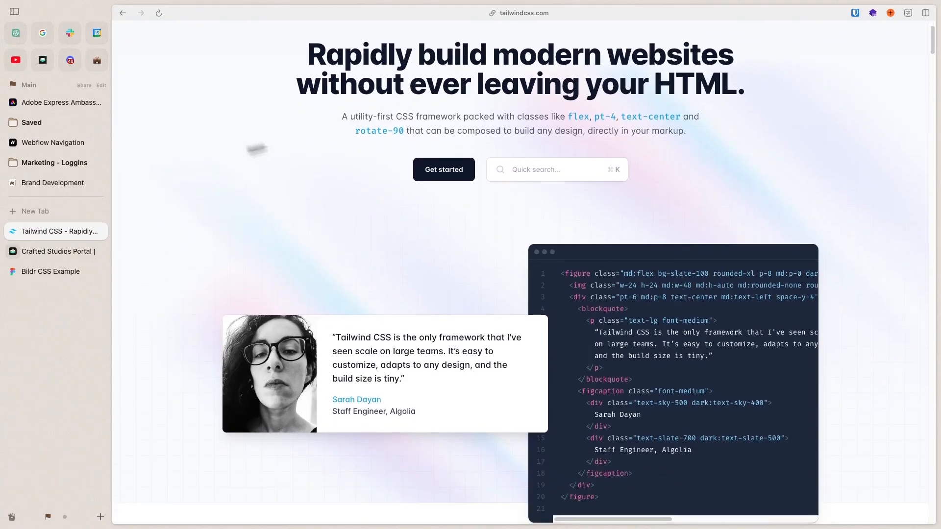
# Return to the Crafted Studios Portal in Bildr, inspect the Tailwind CSS page header, and close the Page Headers
pyautogui.click(60, 251)
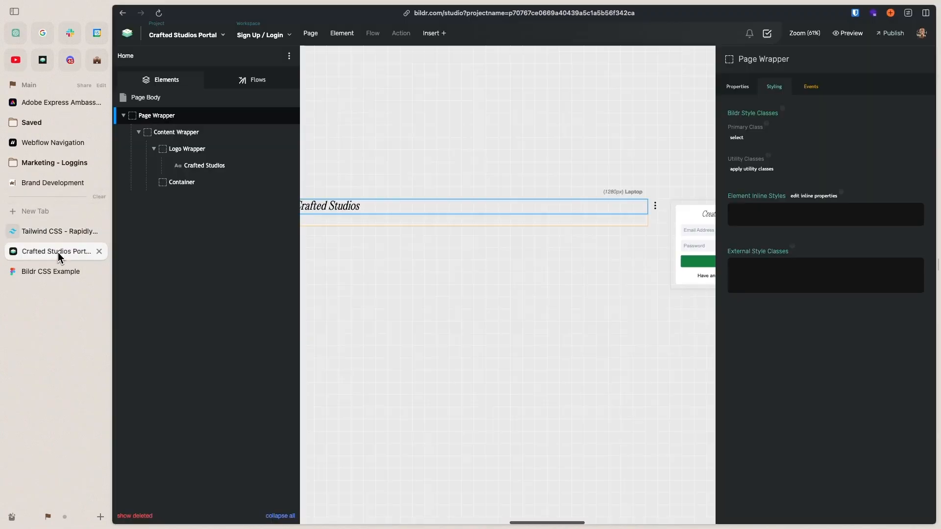
pyautogui.click(185, 36)
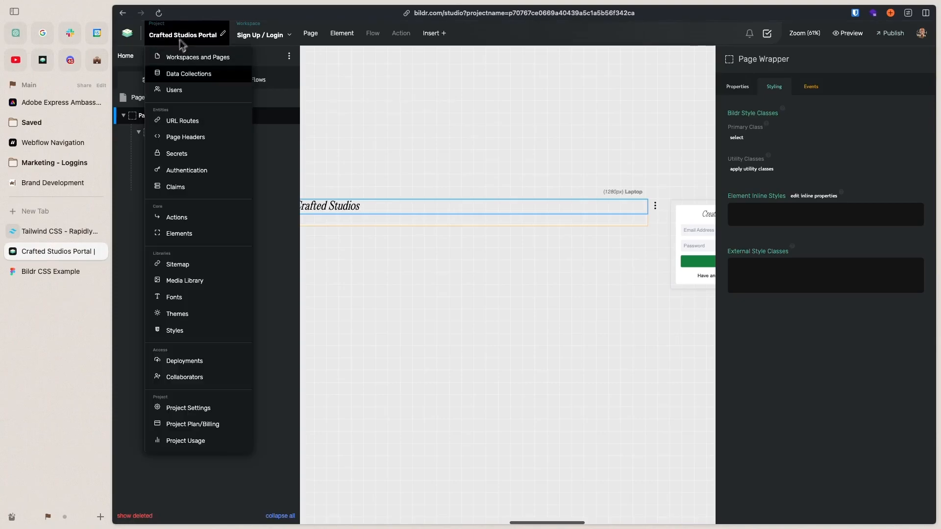
pyautogui.click(190, 137)
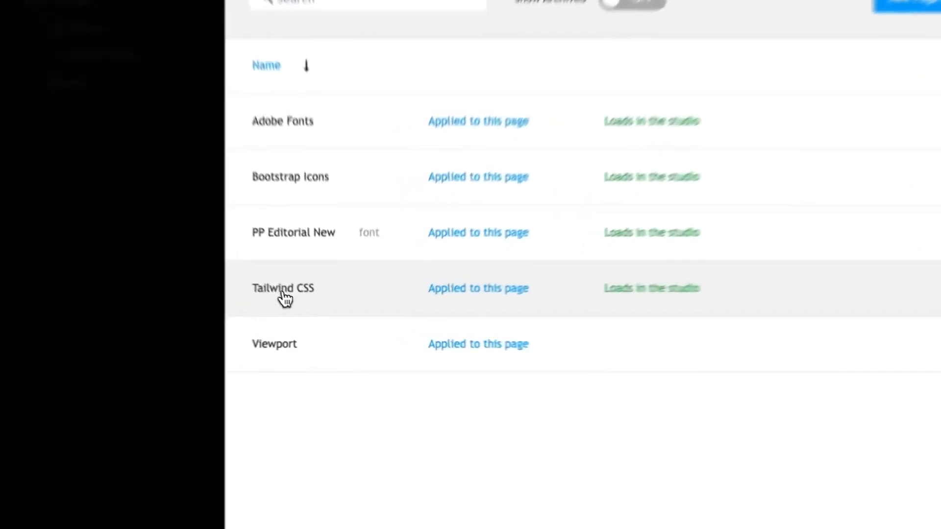
pyautogui.click(284, 298)
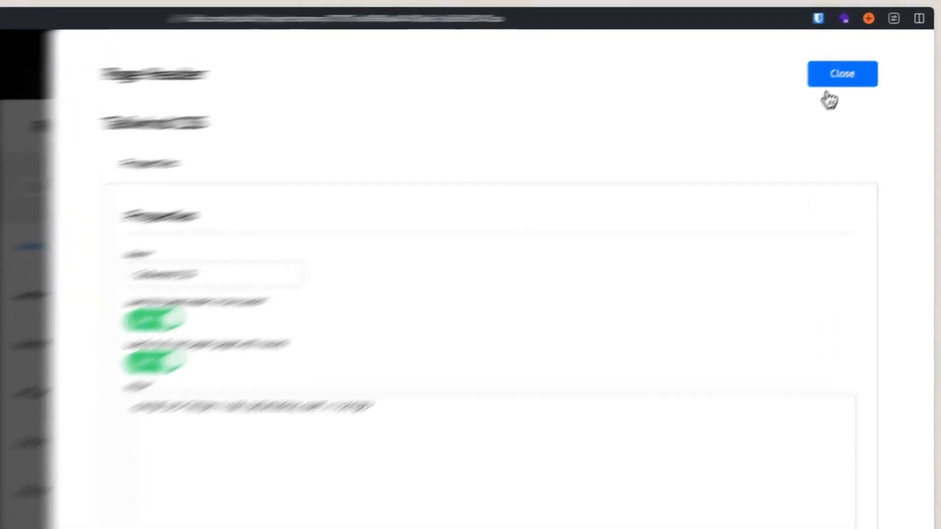
pyautogui.click(836, 79)
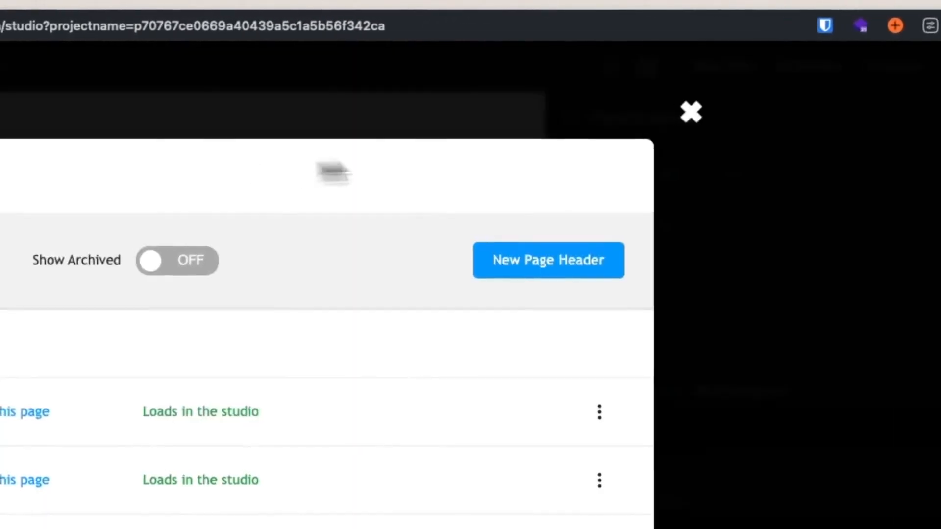
pyautogui.click(647, 113)
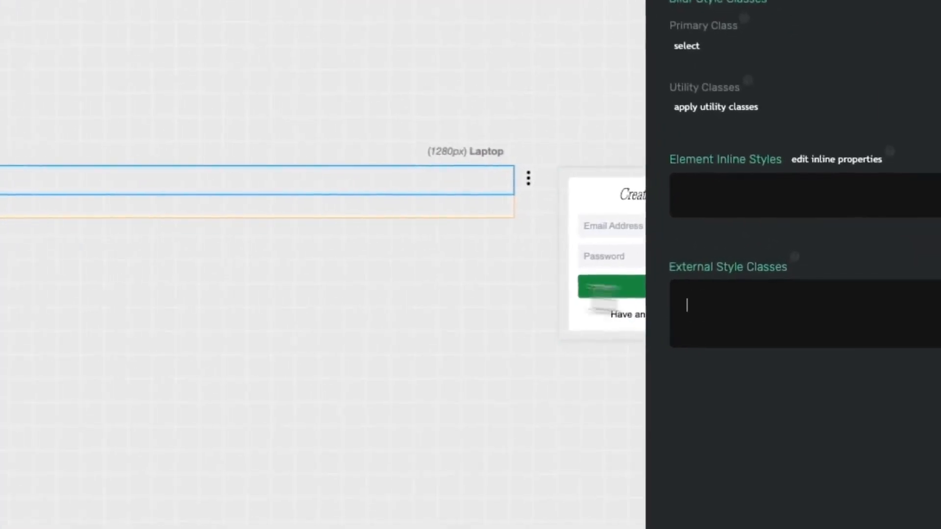
# Add the external style classes w-full and min-h-[100svh] to the Page Wrapper
pyautogui.write('w-fu')
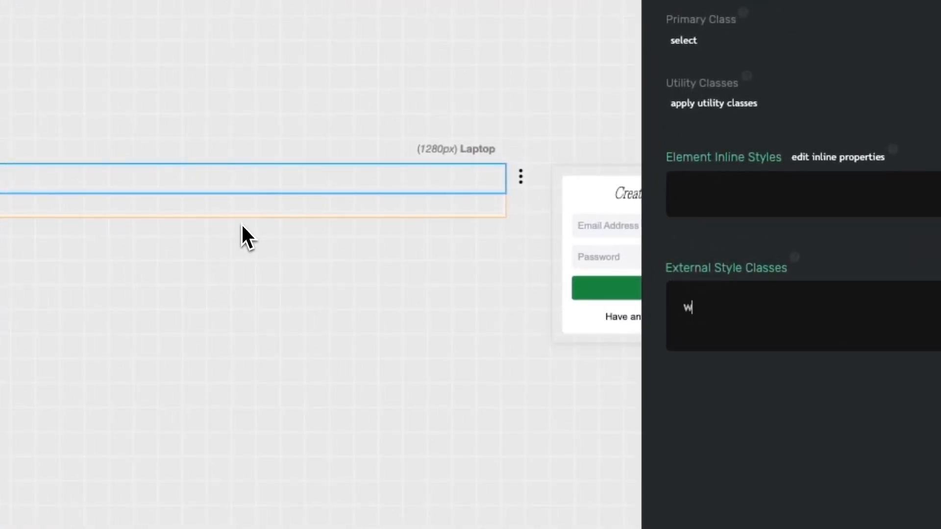
pyautogui.write('ll h')
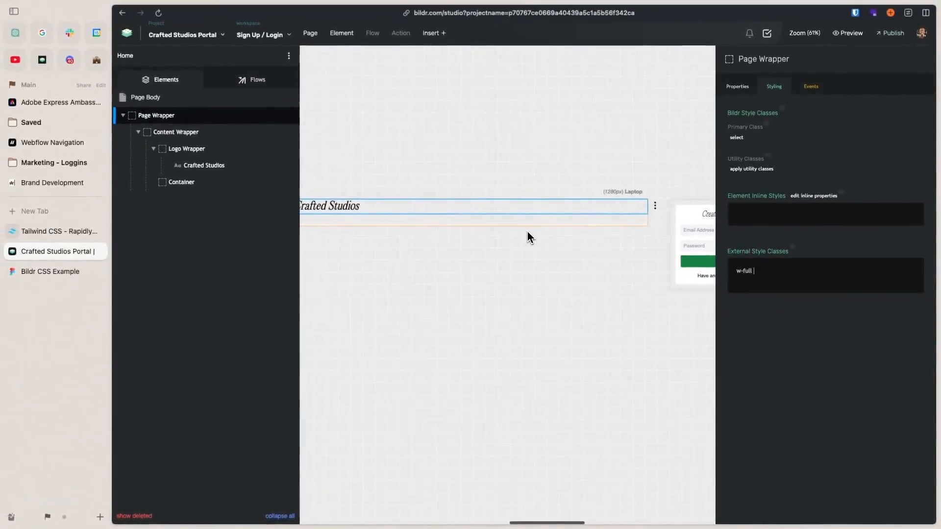
pyautogui.press('BackSpace')
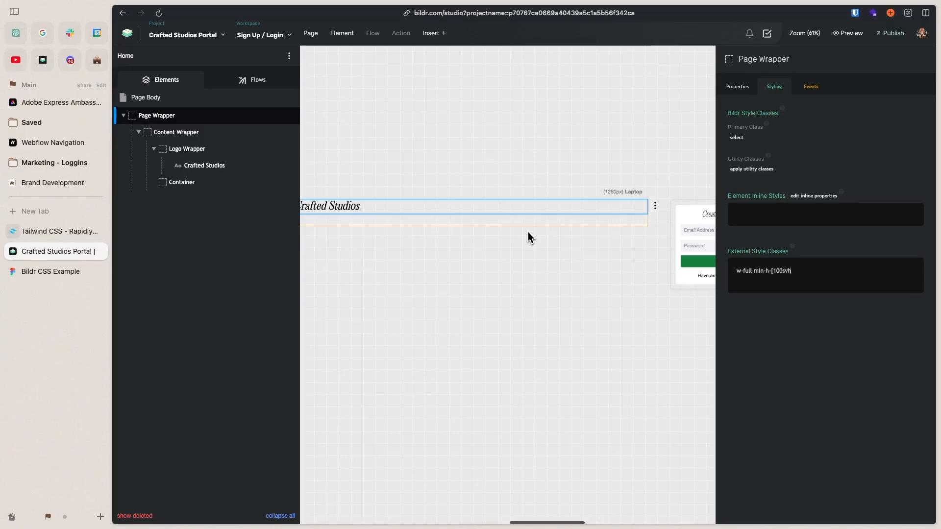
pyautogui.write('min-h-[100svh]')
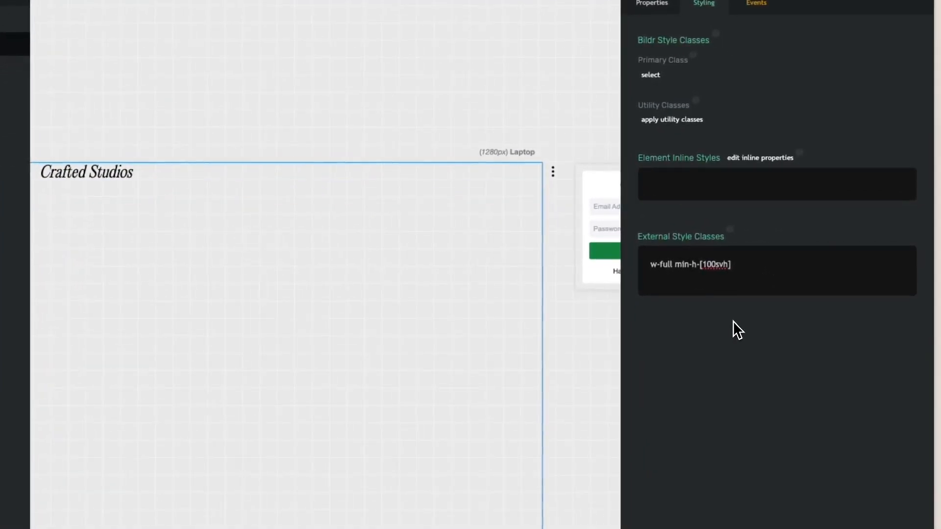
# Append the background colour class bg-[#f2f1ec] to the Page Wrapper's external style classes
pyautogui.write(' ba')
pyautogui.press('BackSpace')
pyautogui.write('g-[')
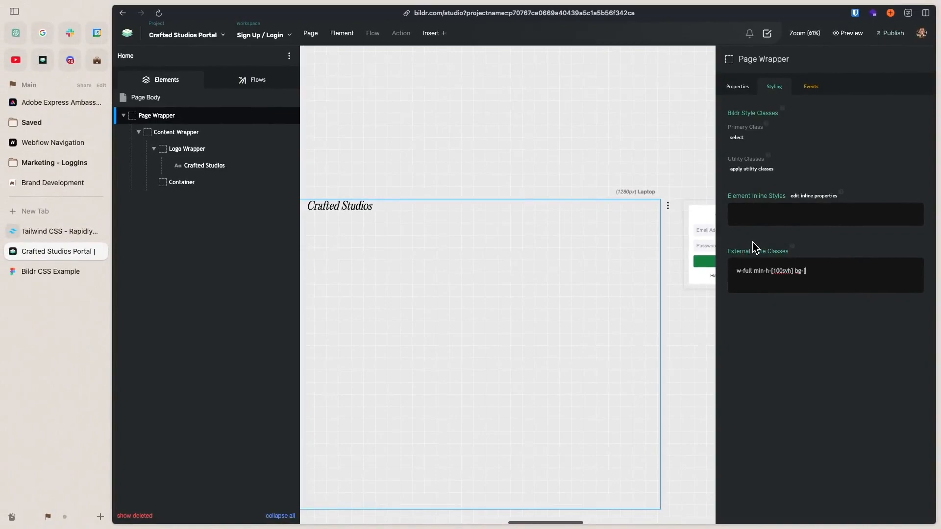
pyautogui.write('#f2f1ec')
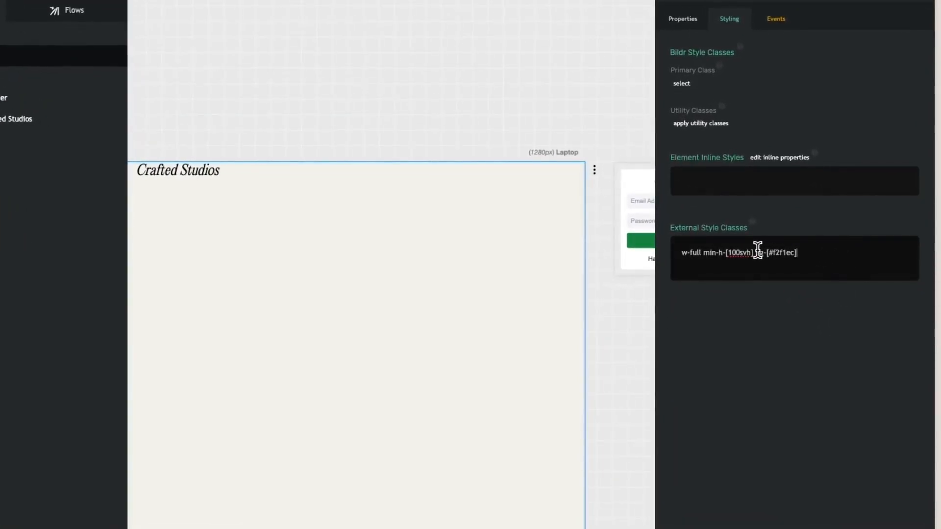
# Append flex justify-center items-center to the Page Wrapper's external style classes to center its content
pyautogui.write('justi')
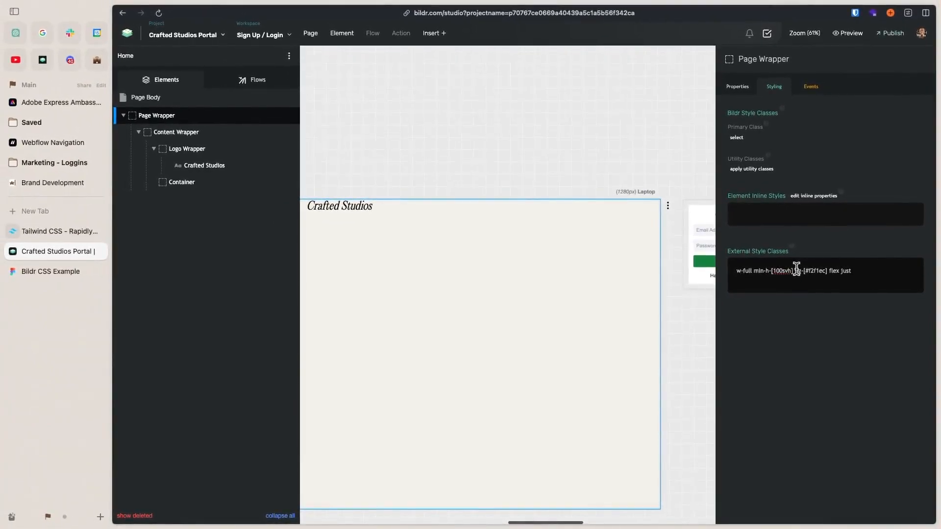
pyautogui.write('fy-center')
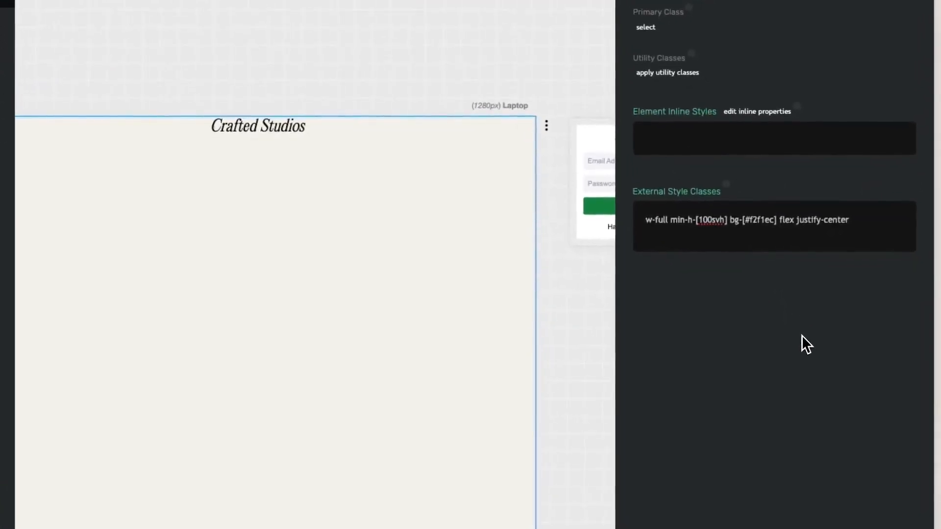
pyautogui.write(' items-c')
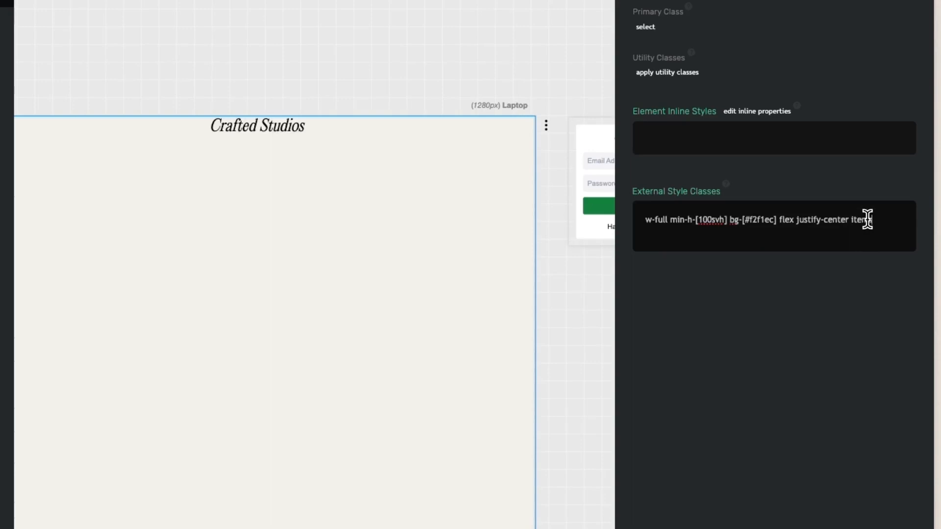
pyautogui.write('enter')
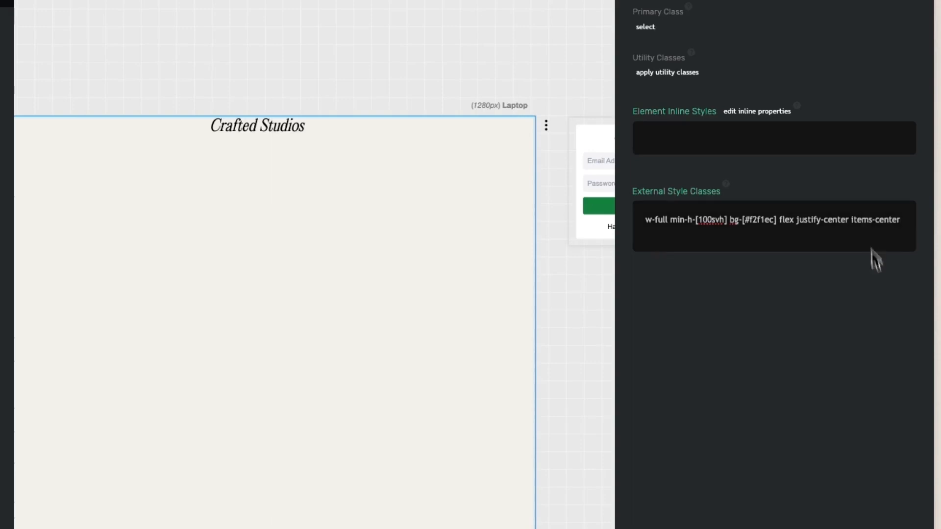